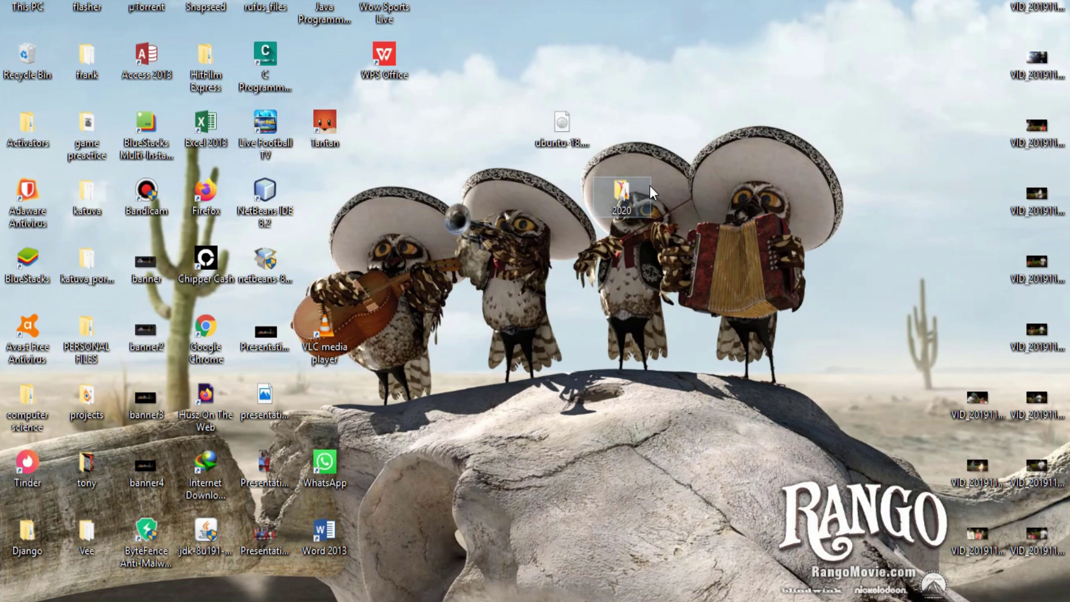
Open Chrome and run a web search for 'twitch'.
mouse_move(538, 599)
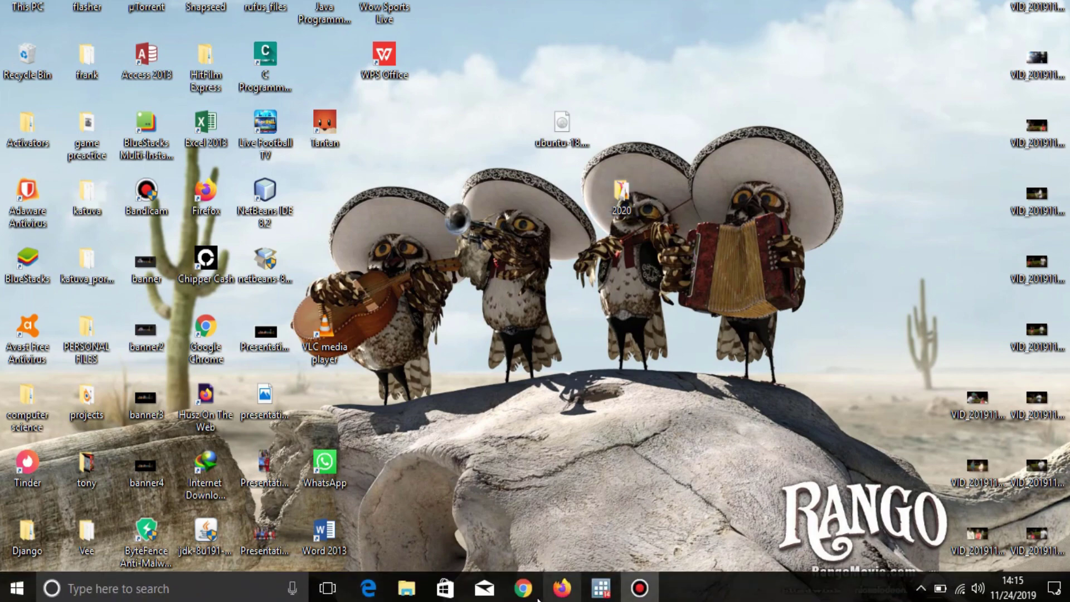
click(527, 594)
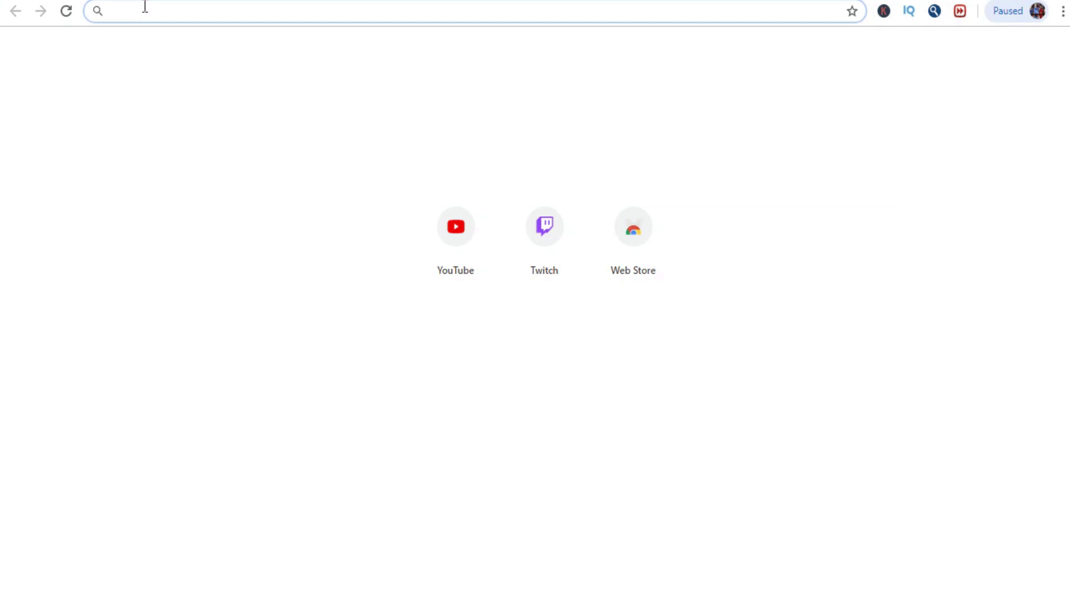
text(twi)
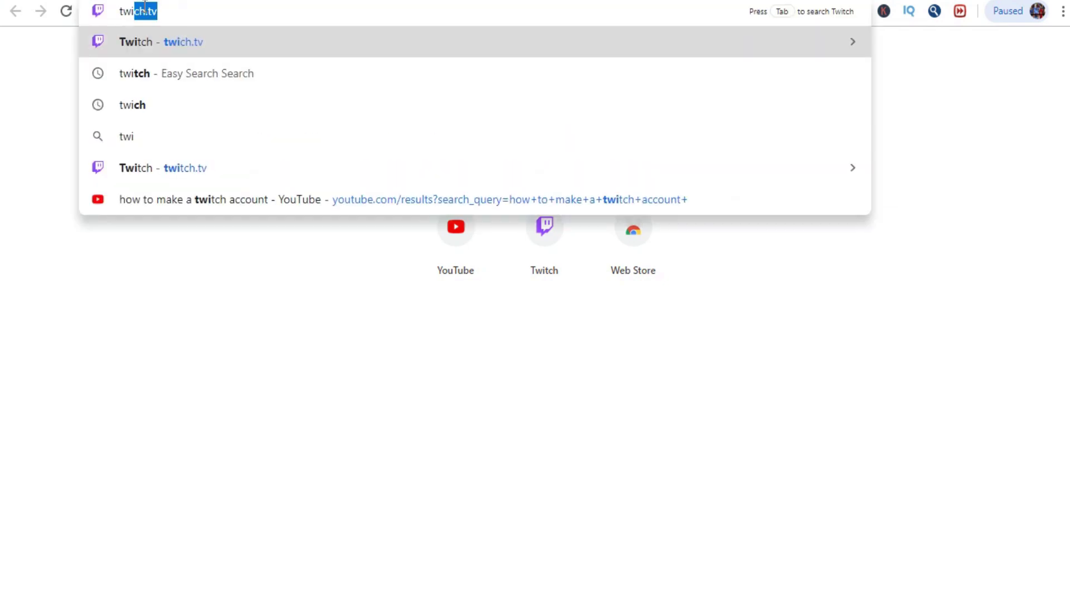
text(tch)
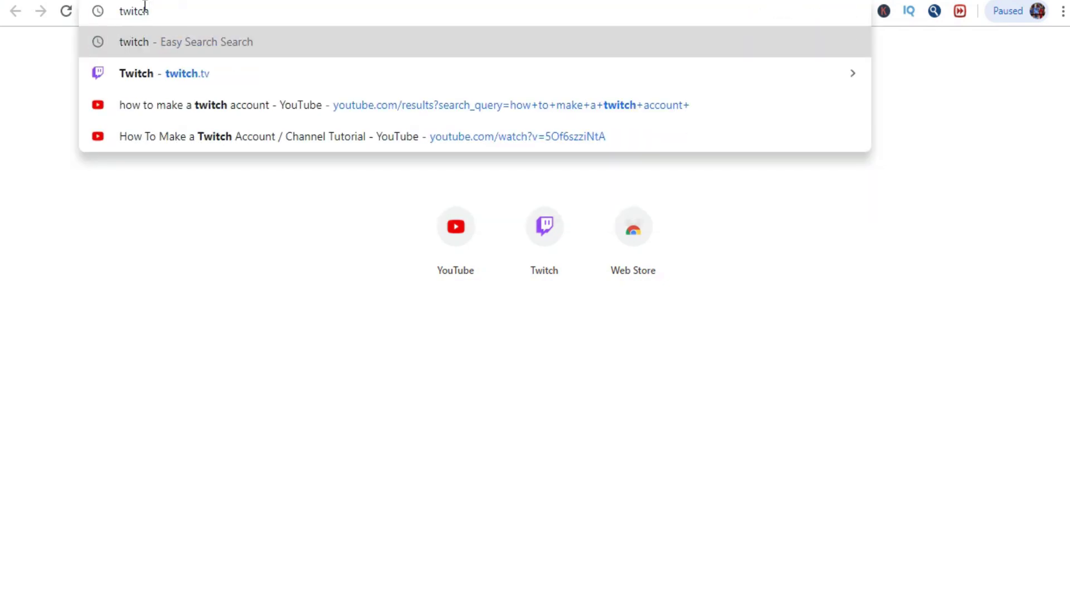
key(Return)
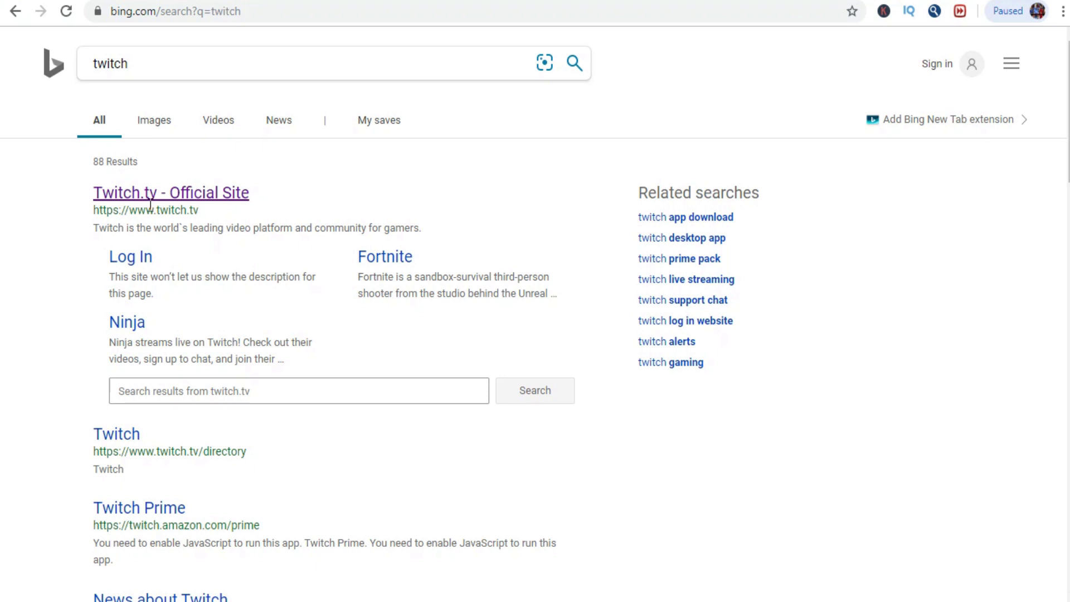
Go to the official Twitch site, pause the featured stream, and start signing up.
click(140, 193)
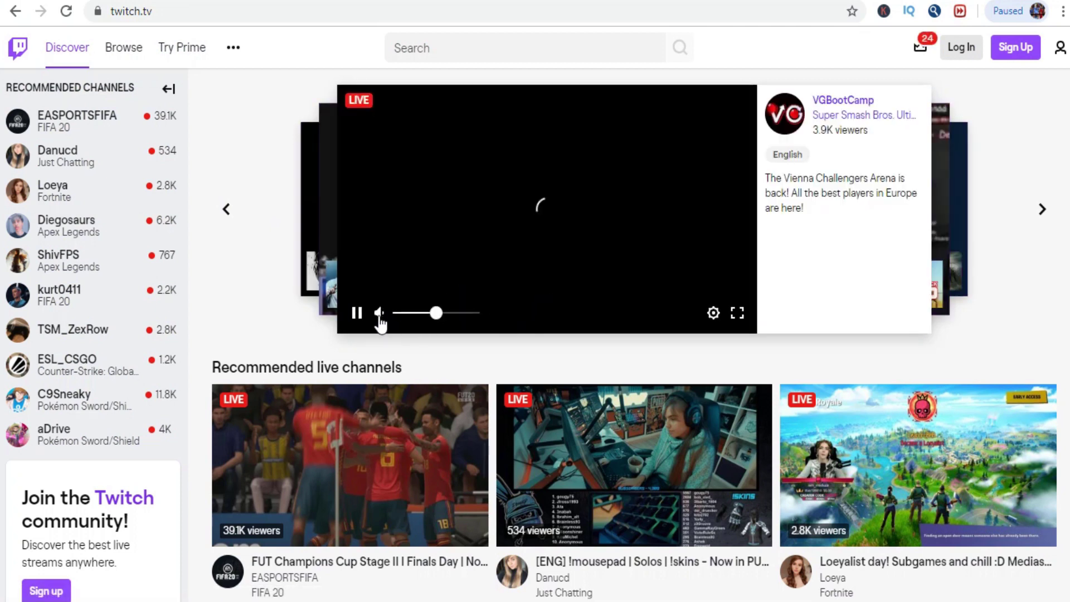
click(357, 314)
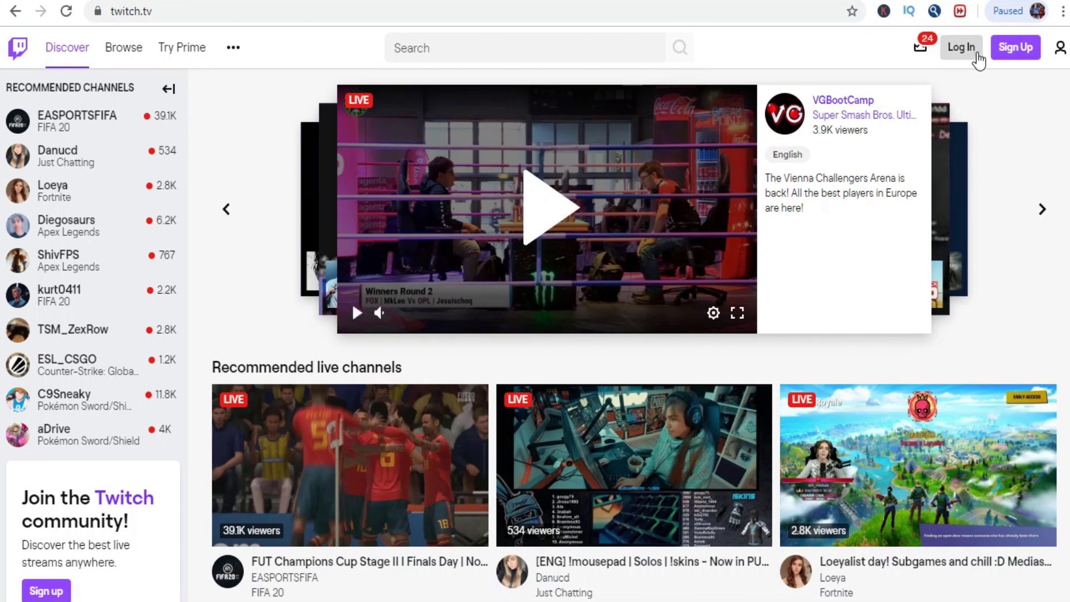
click(1013, 52)
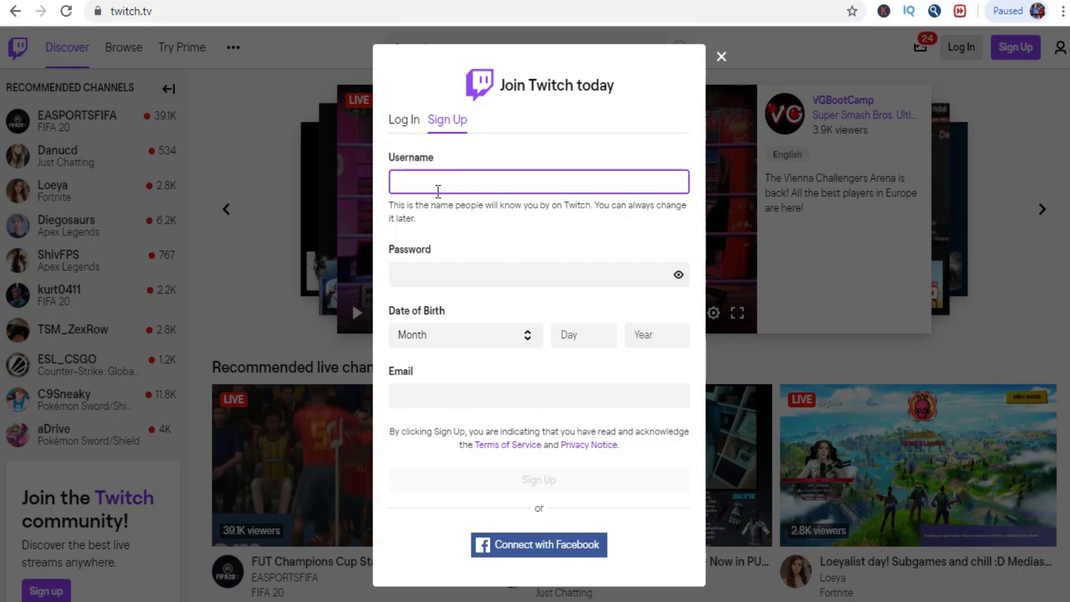
Enter an available username for the new account, accepted with a green check.
click(431, 188)
text(tyll)
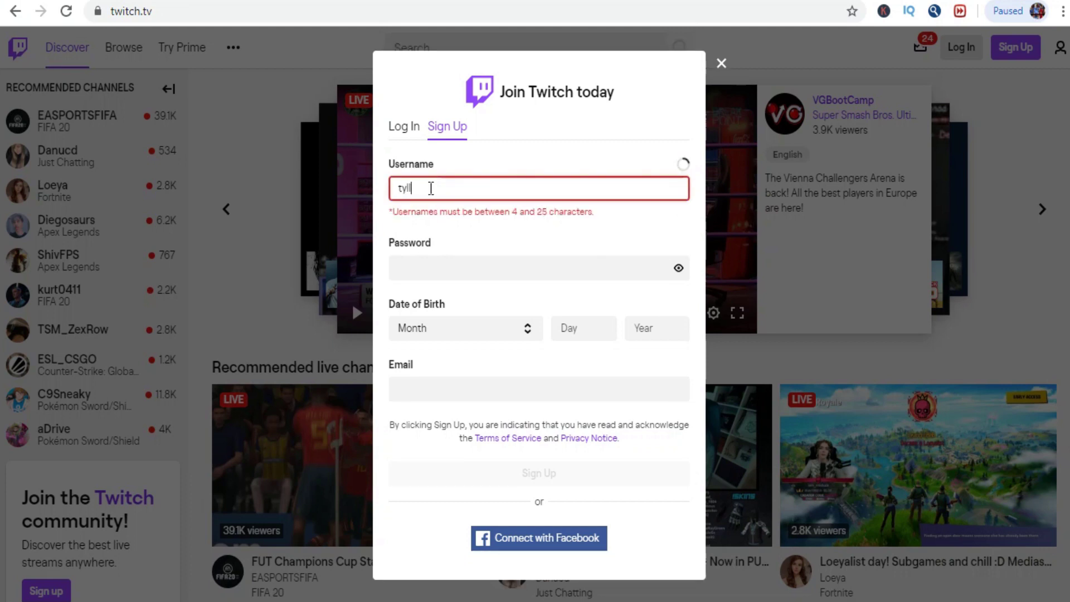
text(en)
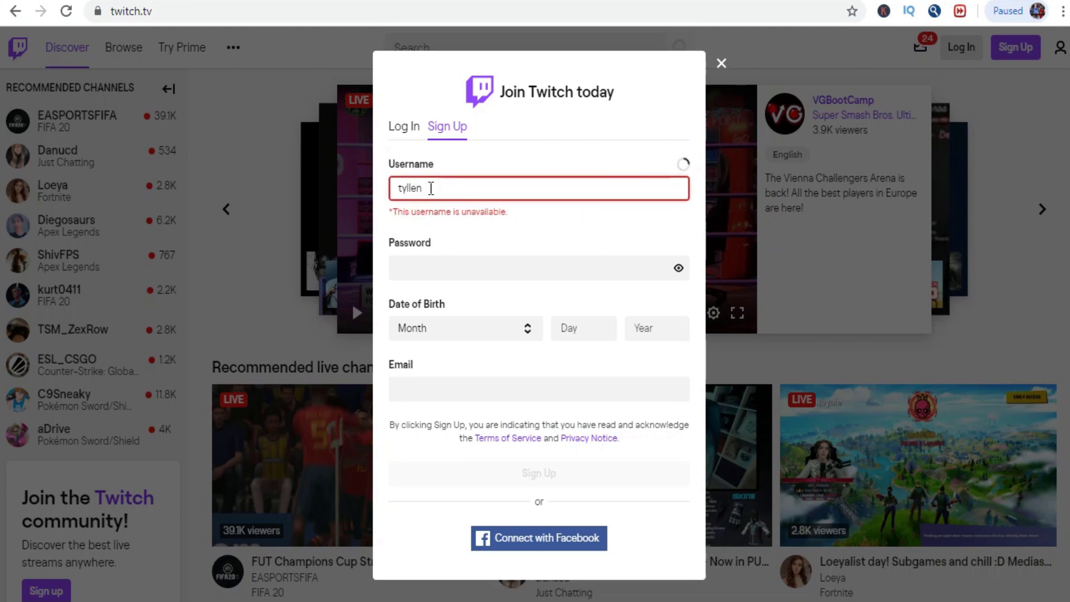
text(tube)
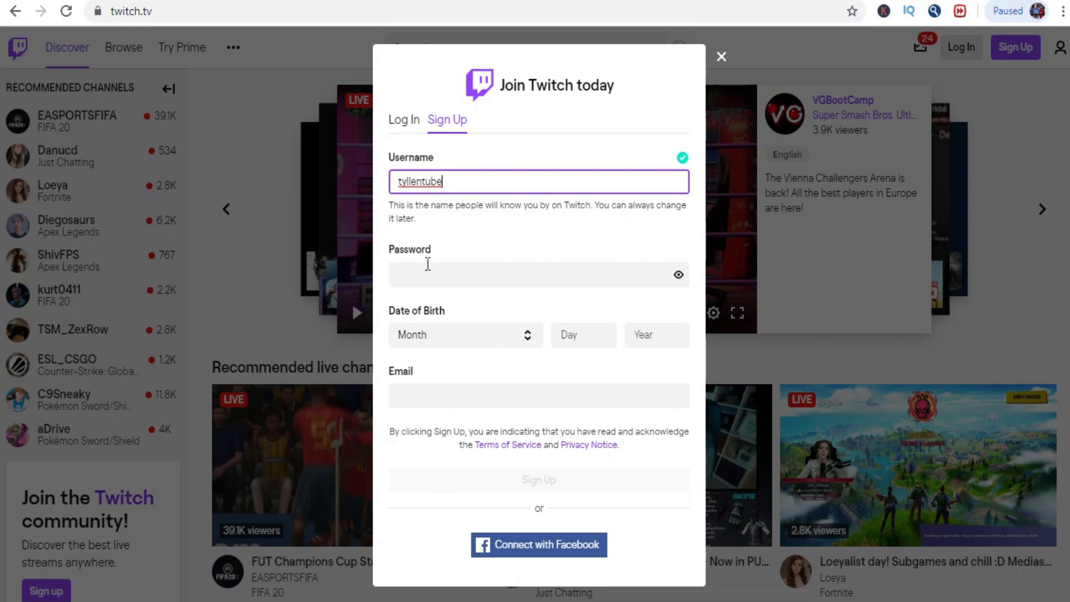
click(428, 268)
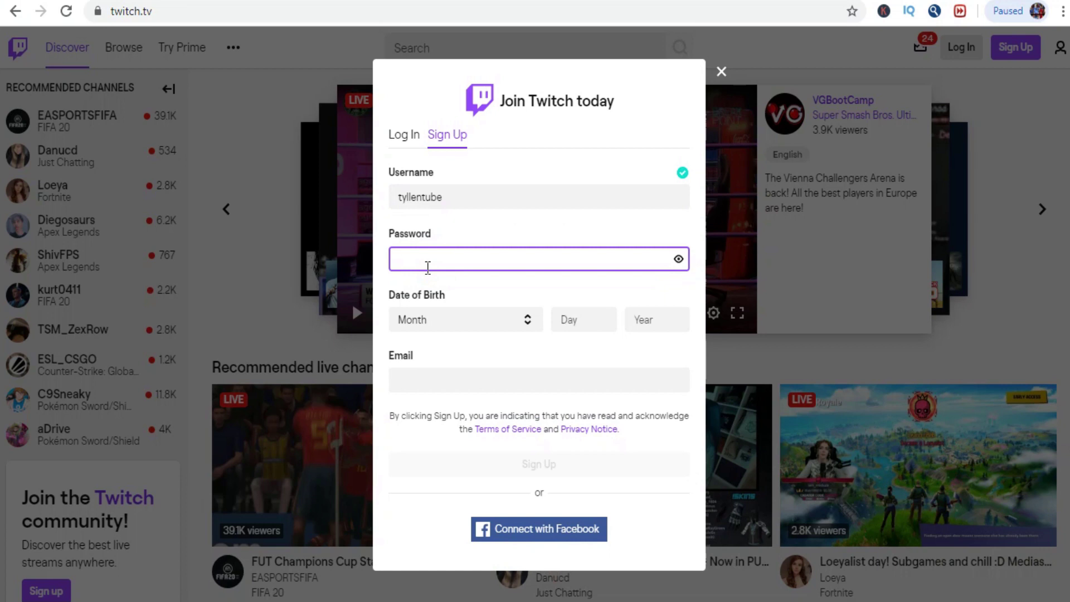
Type the account password into the Password field.
text(••••••••••)
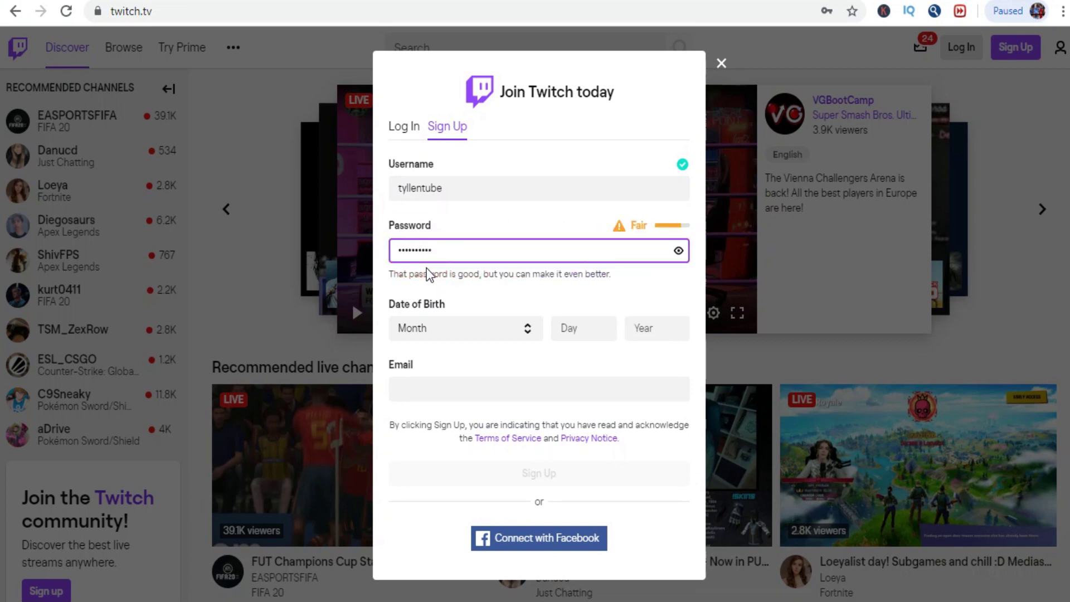
text(•••)
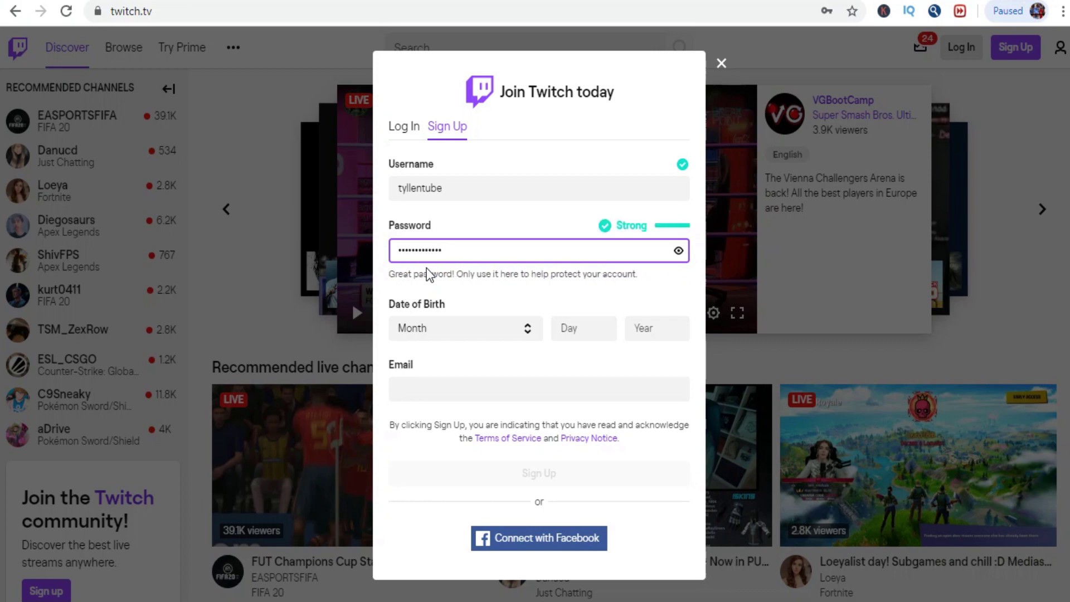
text(•)
Set the date of birth to December 24, 1997.
click(495, 332)
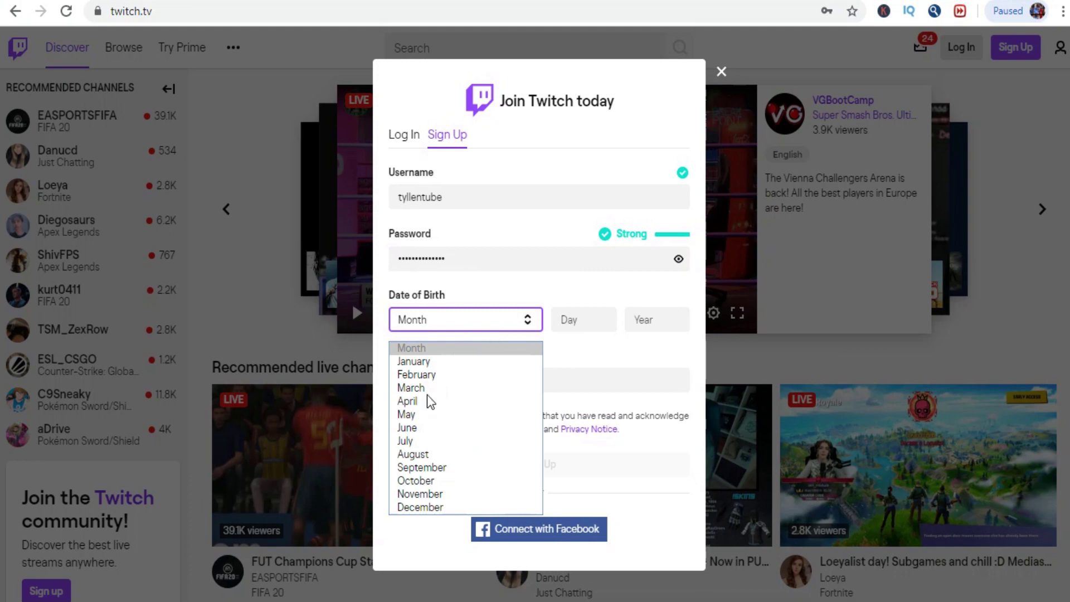
click(421, 508)
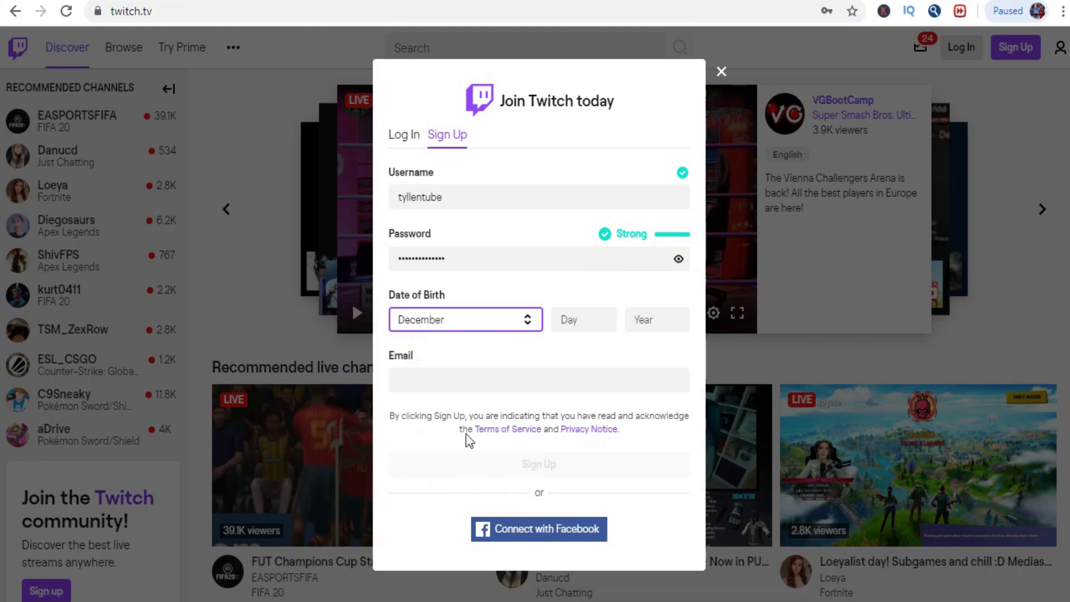
click(568, 322)
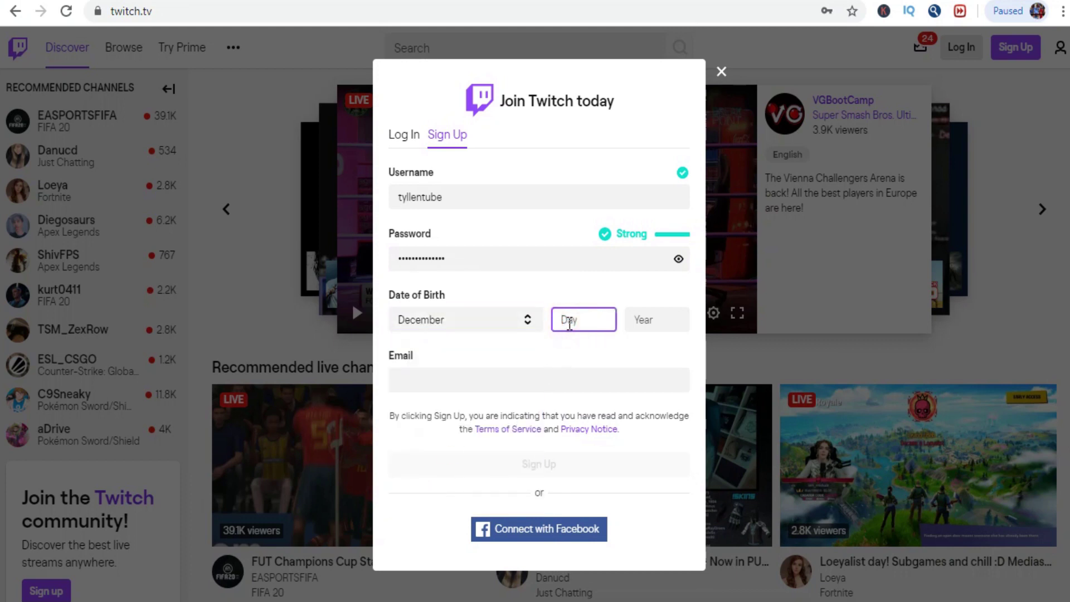
text(24)
click(645, 317)
text(1)
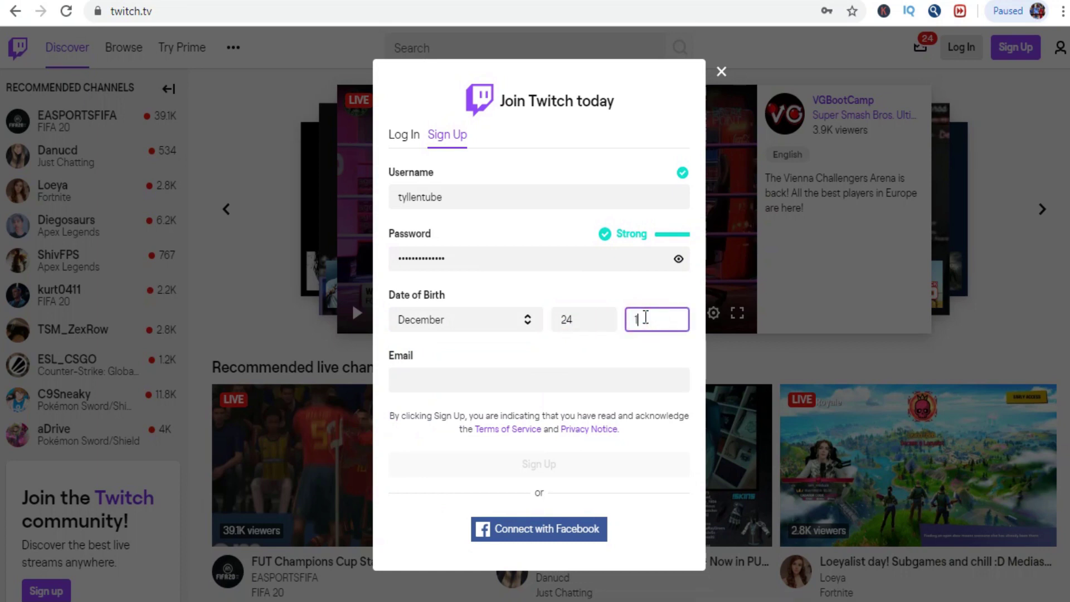
text(997)
Fill in the account's e-mail address and submit the sign-up form.
click(459, 375)
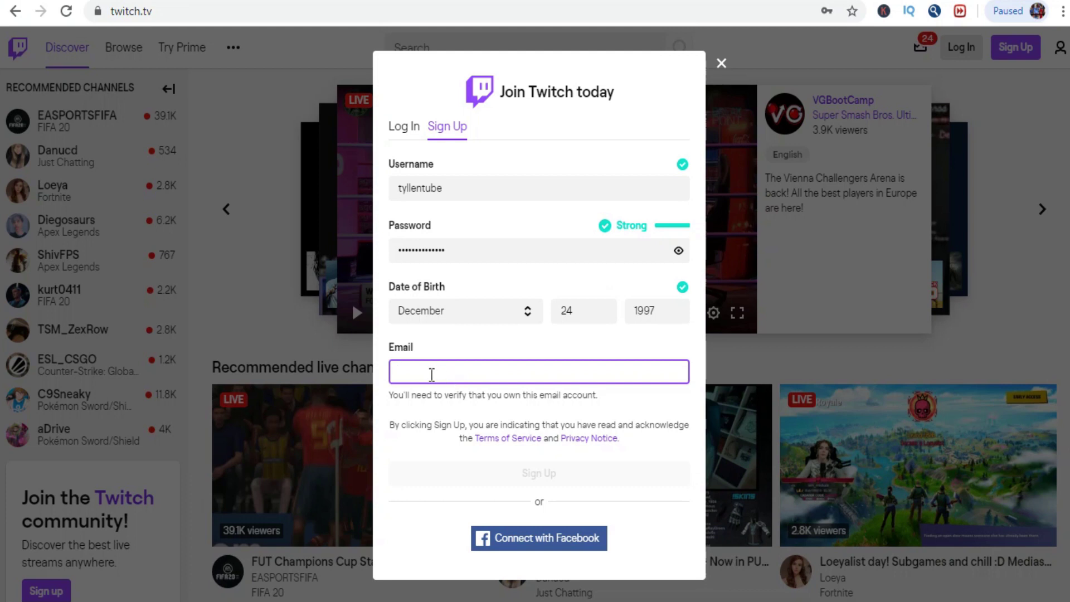
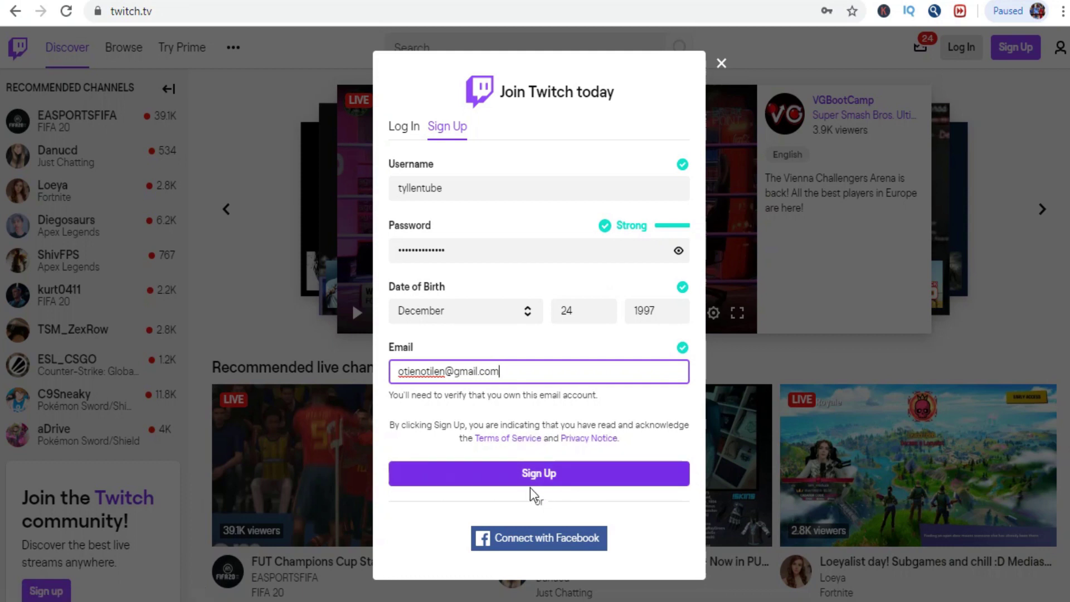
click(506, 479)
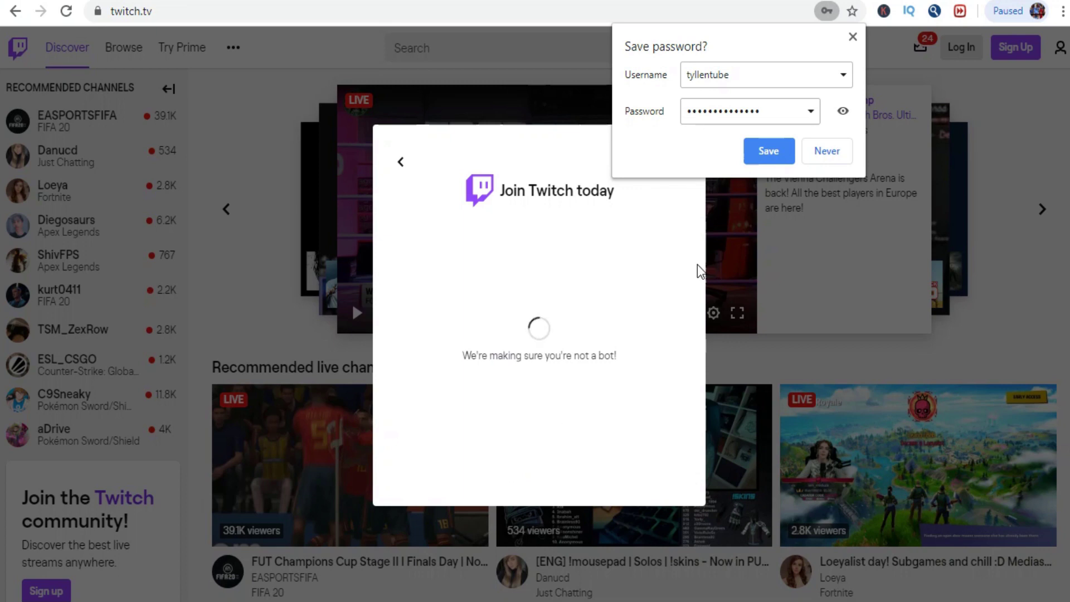
Save the new Twitch login in Chrome's password prompt.
click(766, 158)
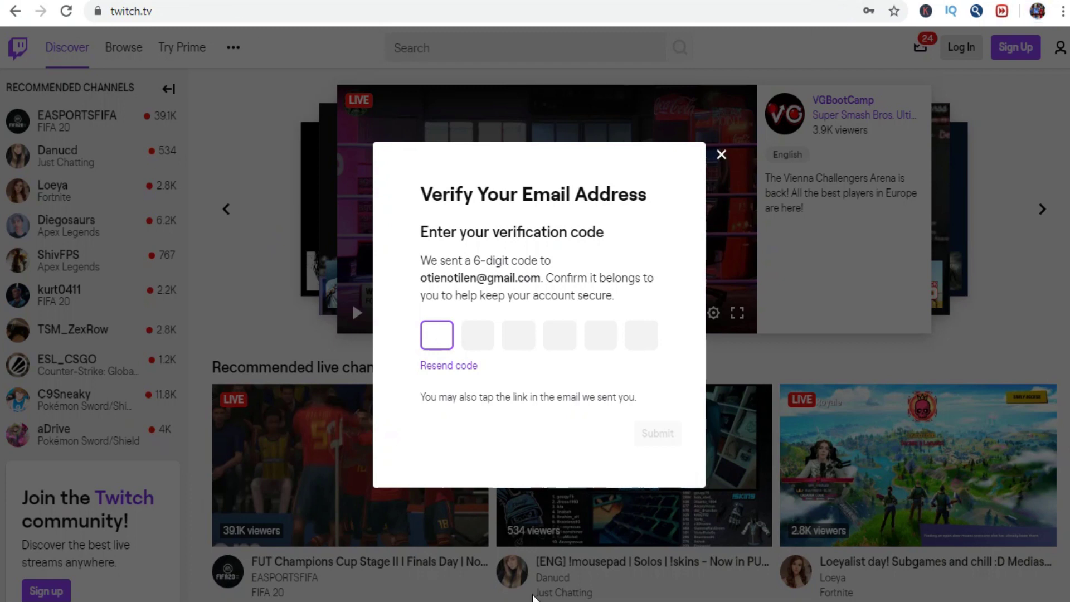
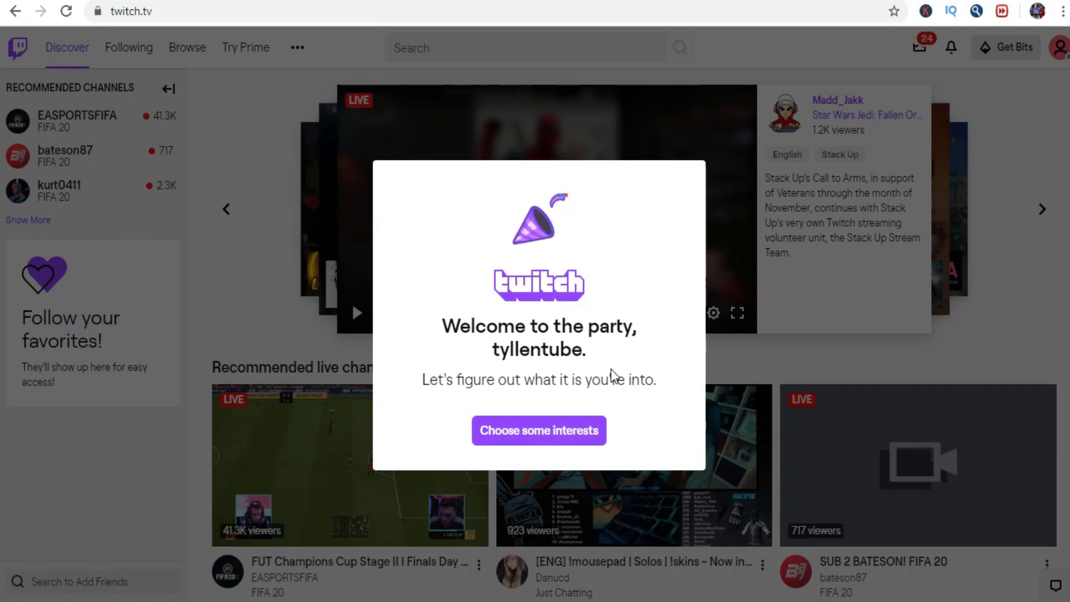
Choose Just Chatting, Hearthstone and Rainbow Six Siege as interests and finish onboarding.
click(528, 433)
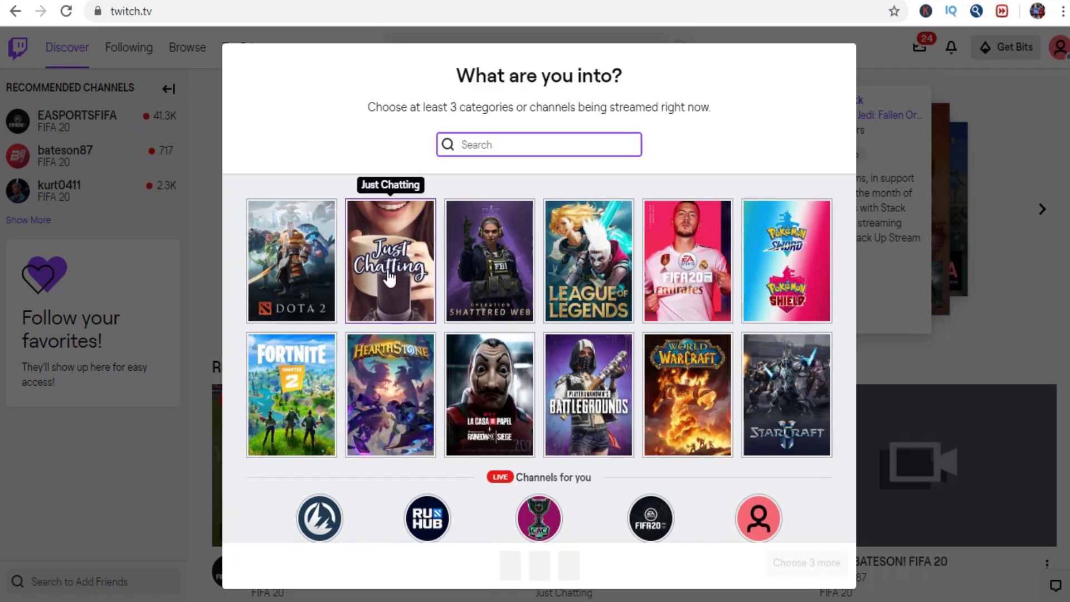
click(390, 276)
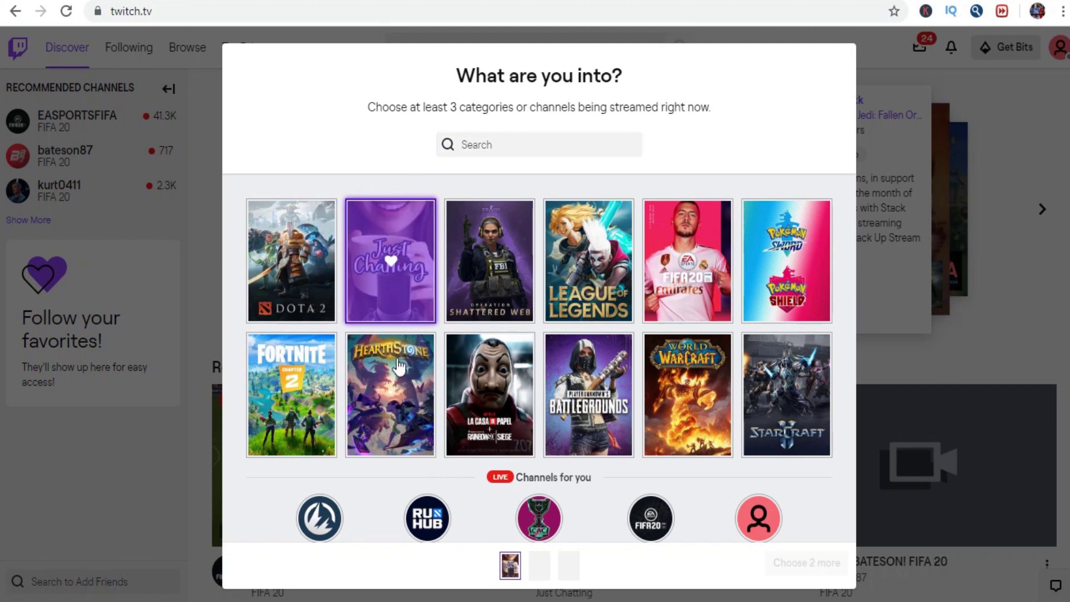
click(398, 384)
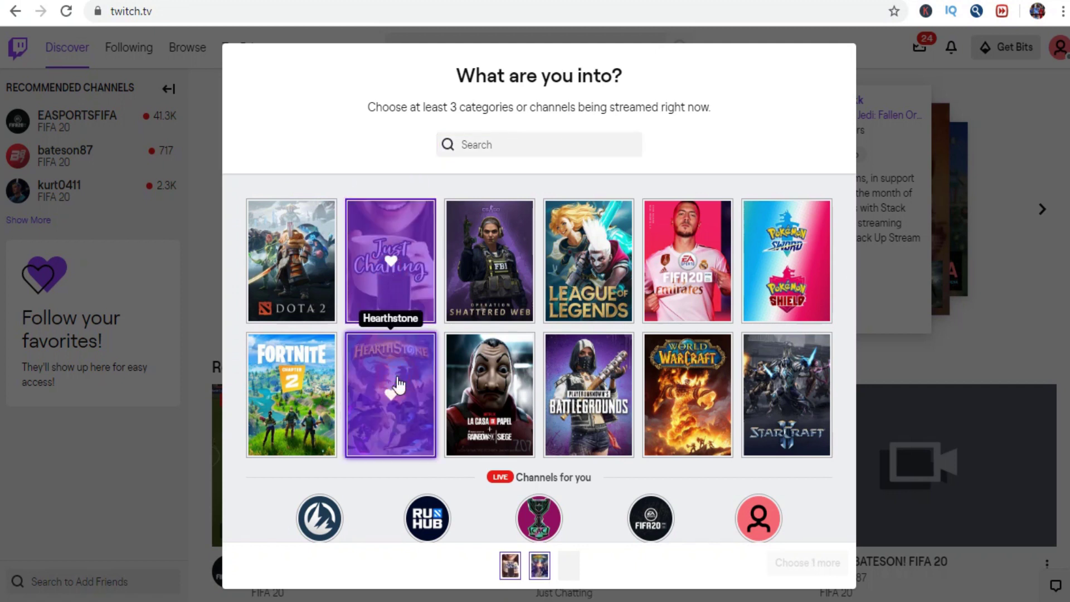
click(471, 392)
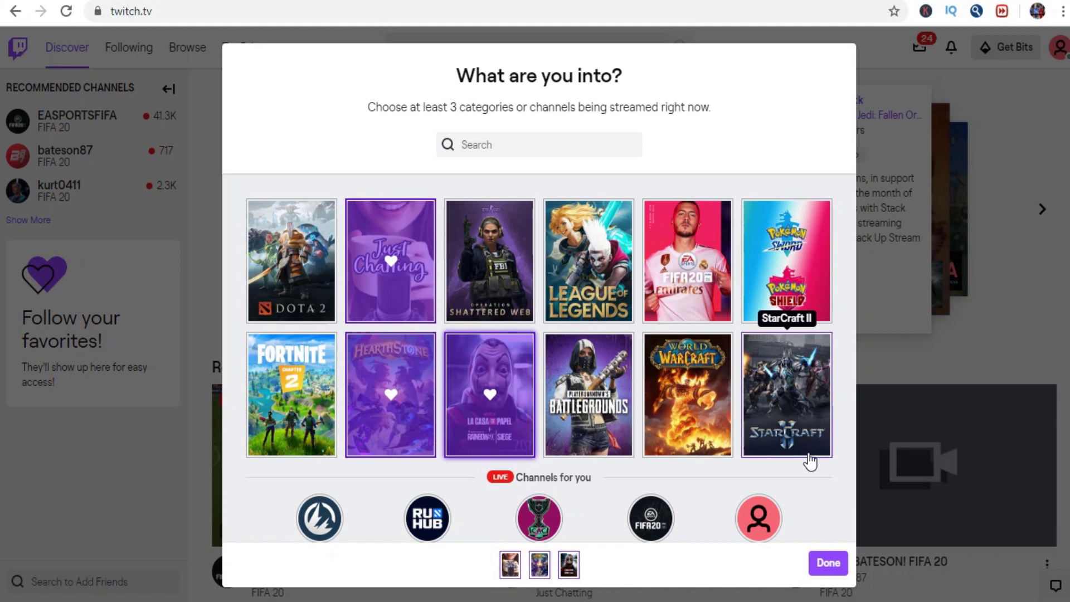
click(829, 564)
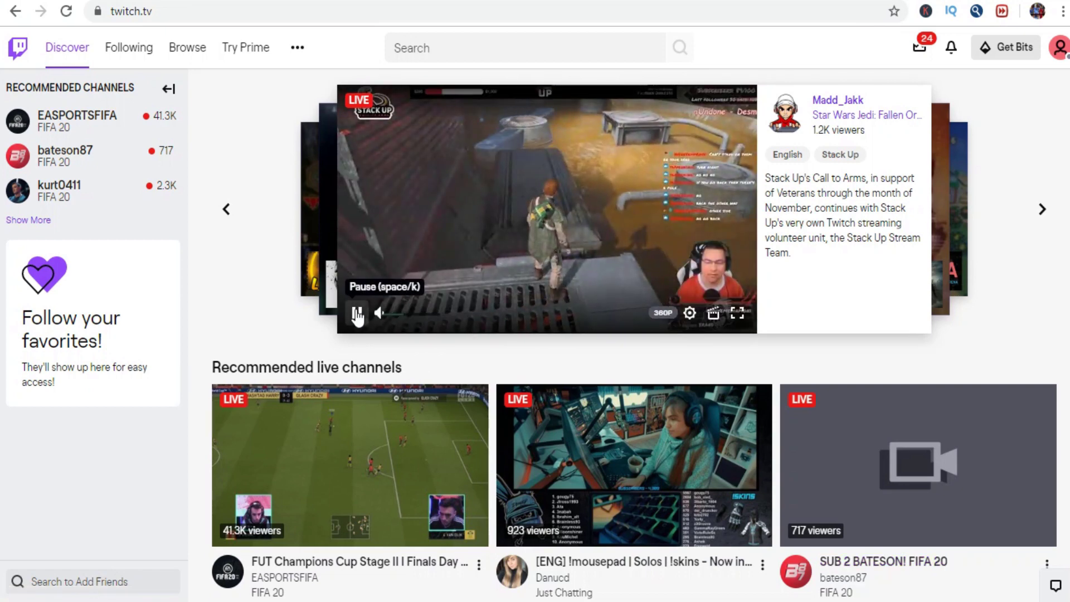
Pause the featured stream and open the EASPORTSFIFA FUT Champions Cup channel.
click(356, 313)
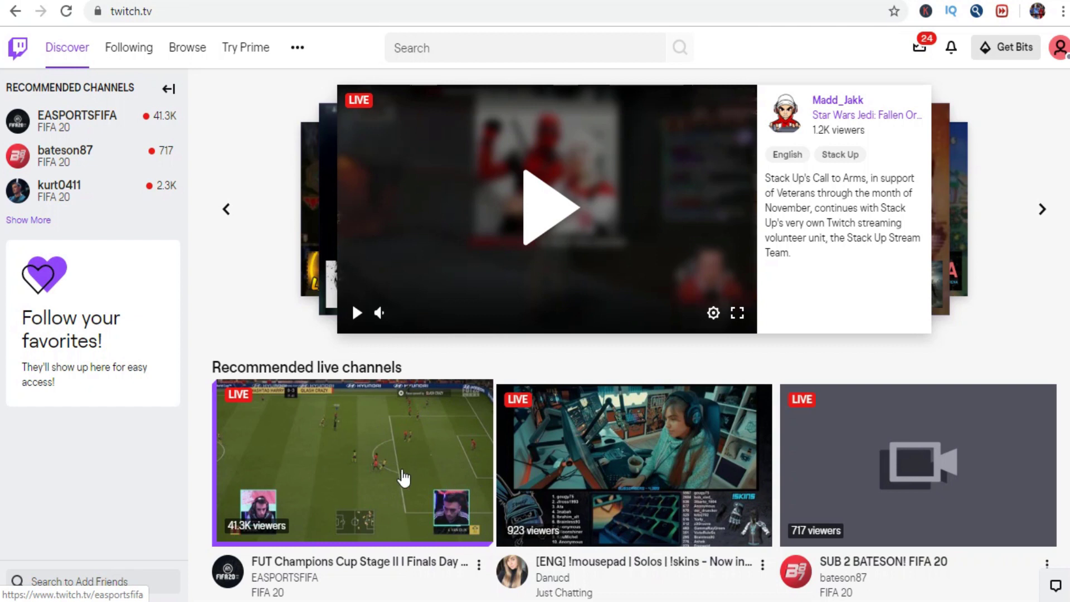
click(303, 561)
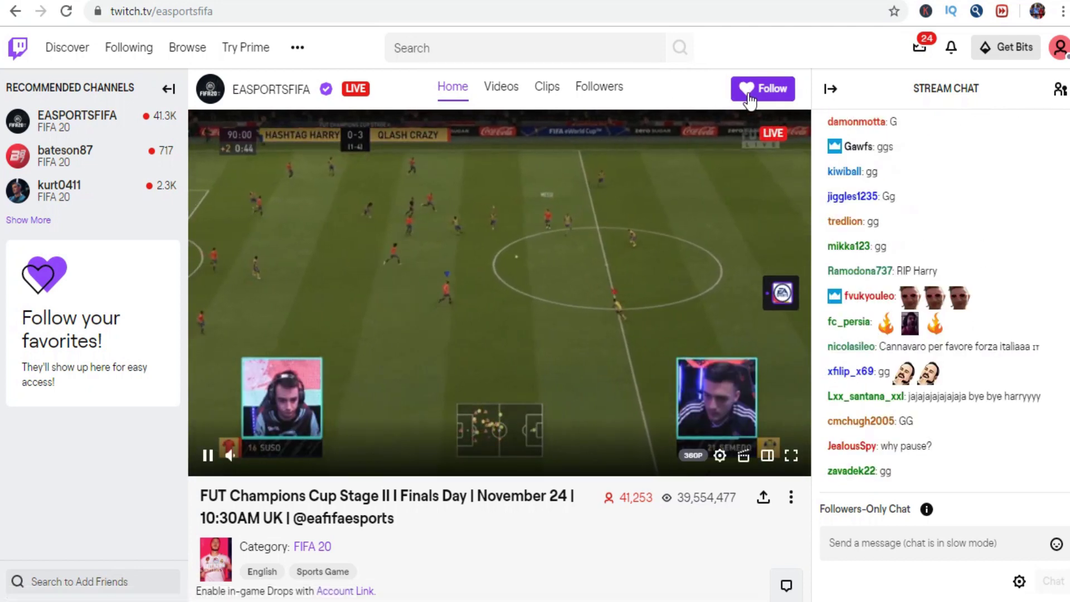
Pause the EASPORTSFIFA stream, follow the channel, and view the Following page.
click(207, 456)
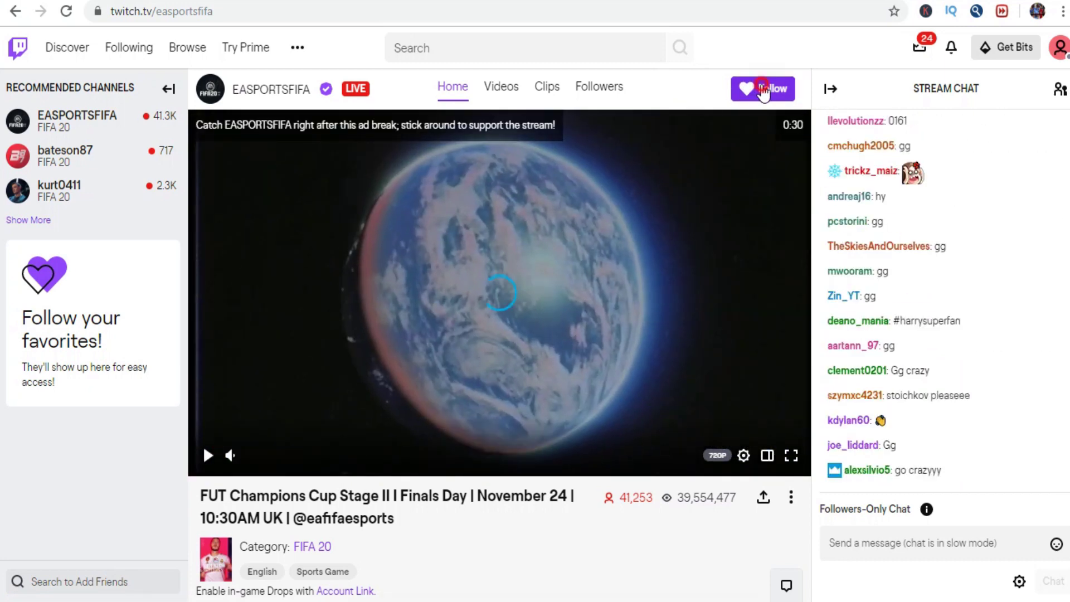
click(763, 89)
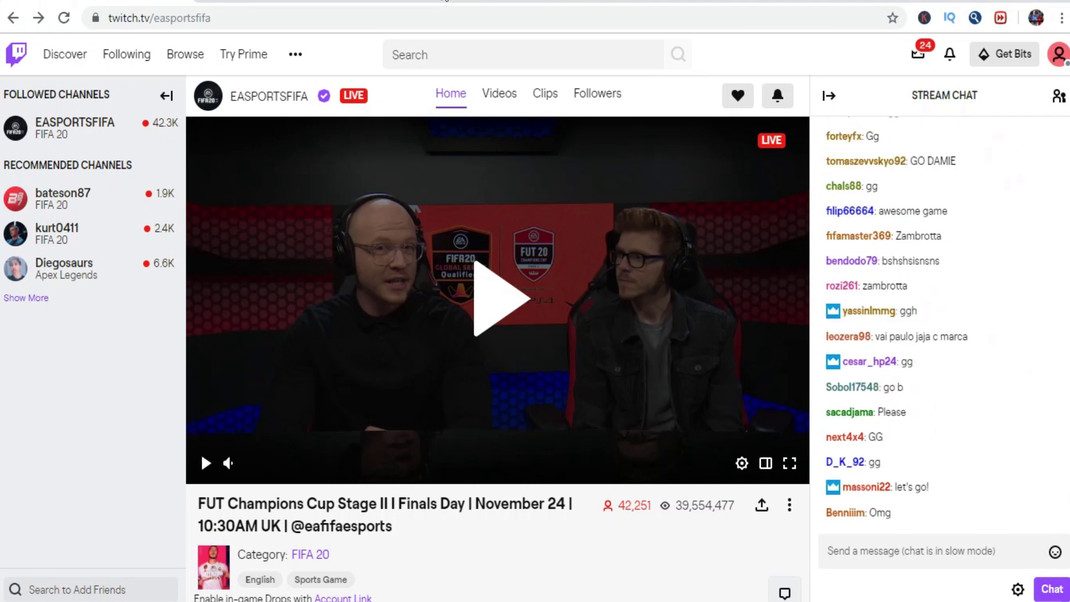
click(136, 56)
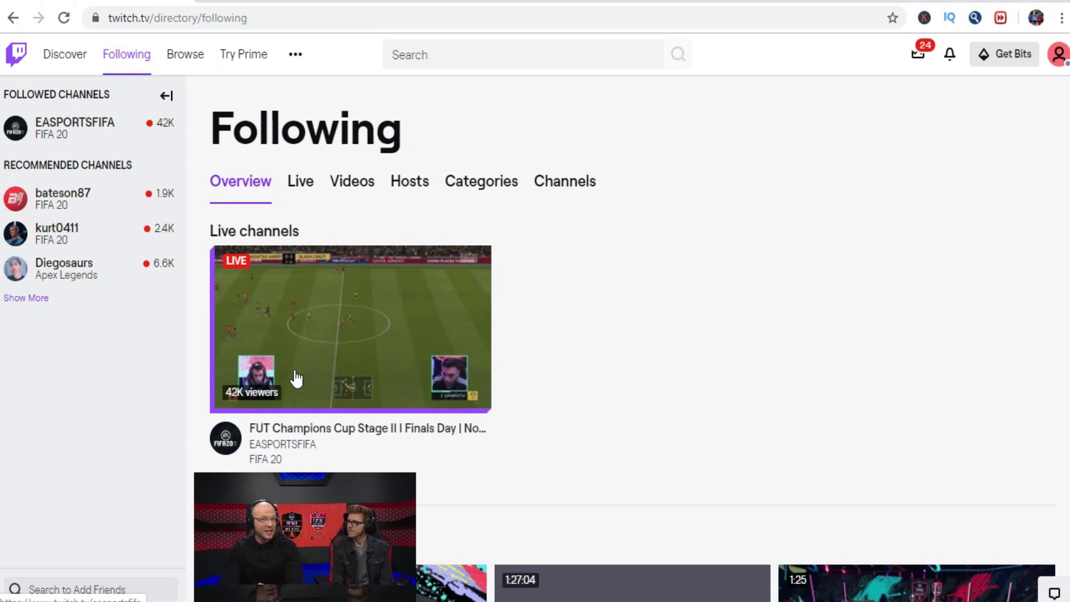
mouse_move(321, 512)
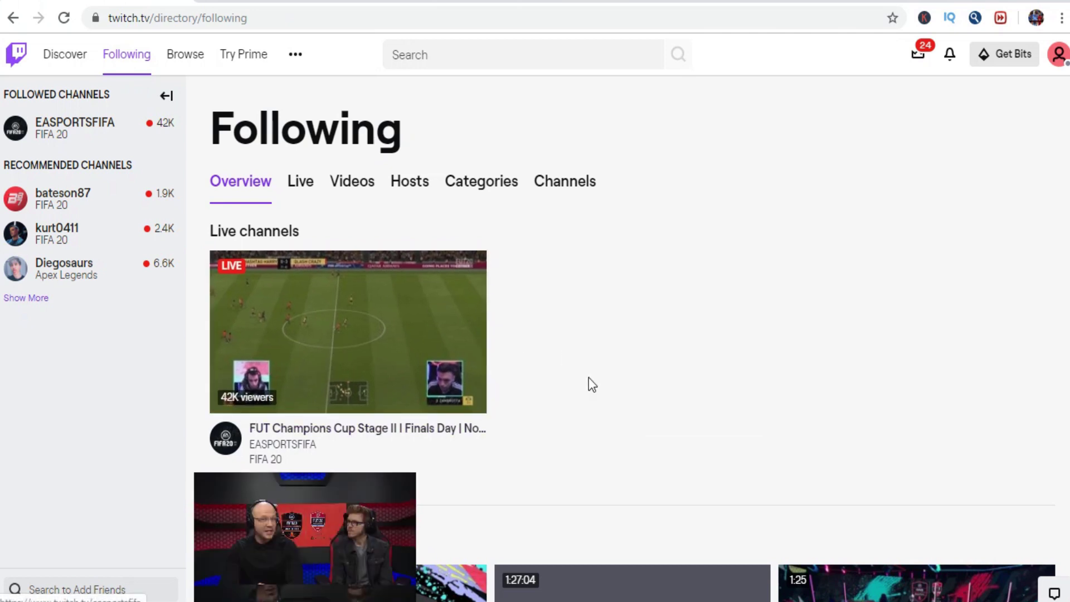